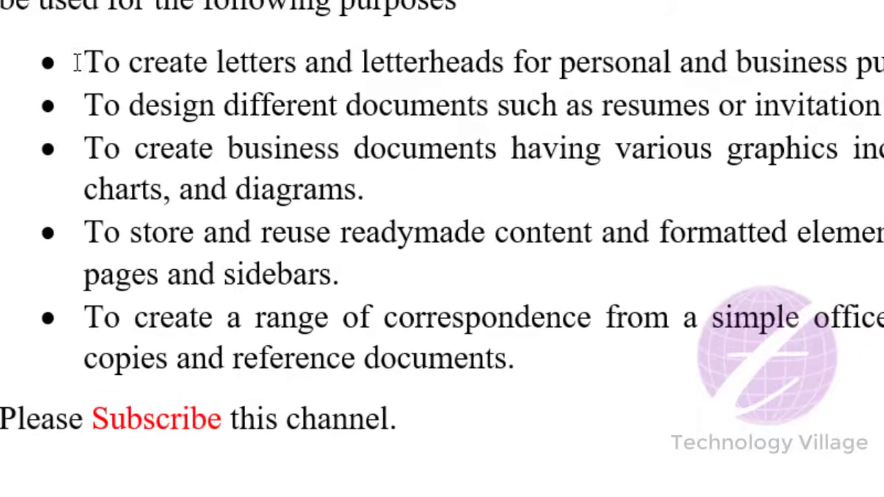
Step: Select the source's bulleted list of purposes
left_click_drag(88, 61, 494, 366)
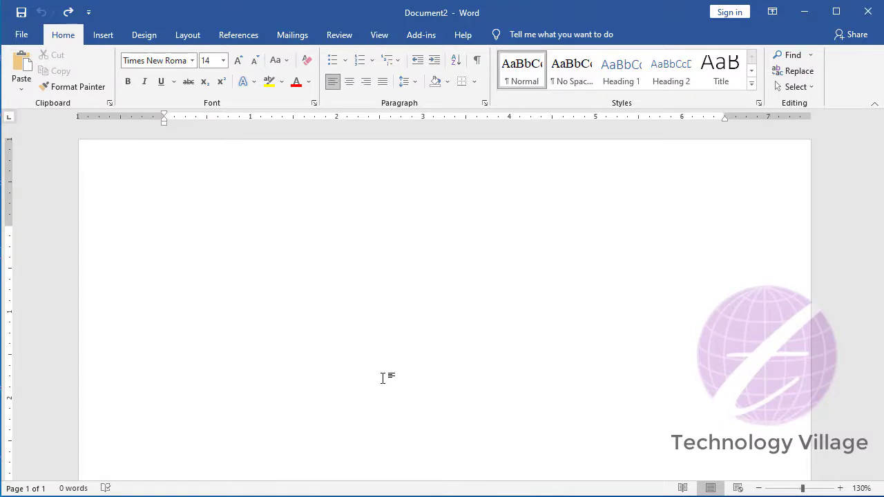
Step: Paste the copied 'Microsoft Word (MS Word)' text with its five-item bulleted list into Document2
key("ctrl+v")
scroll(378, 374, "up", 3)
scroll(378, 375, "down", 3)
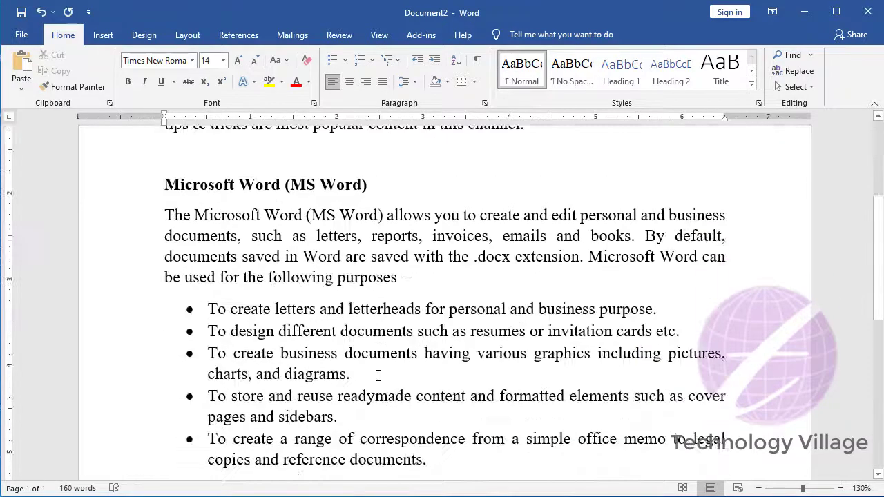
scroll(378, 375, "down", 1)
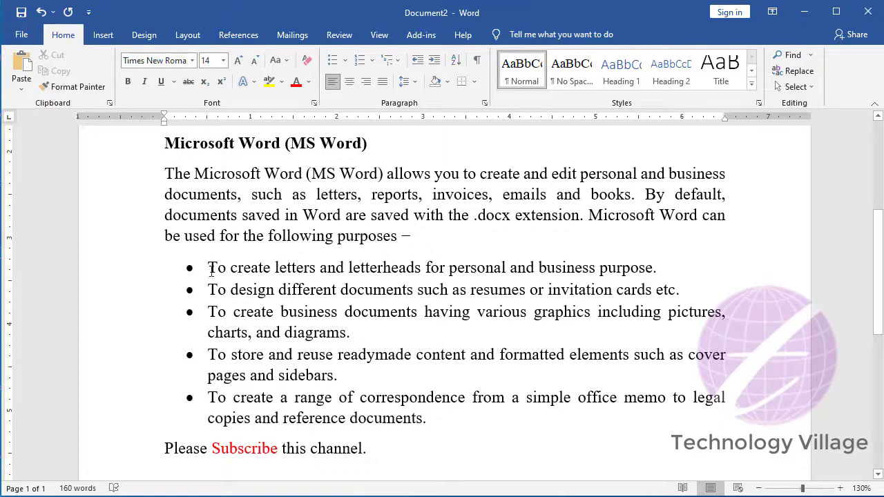
scroll(375, 340, "up", 2, "ctrl")
scroll(380, 339, "up", 1, "ctrl")
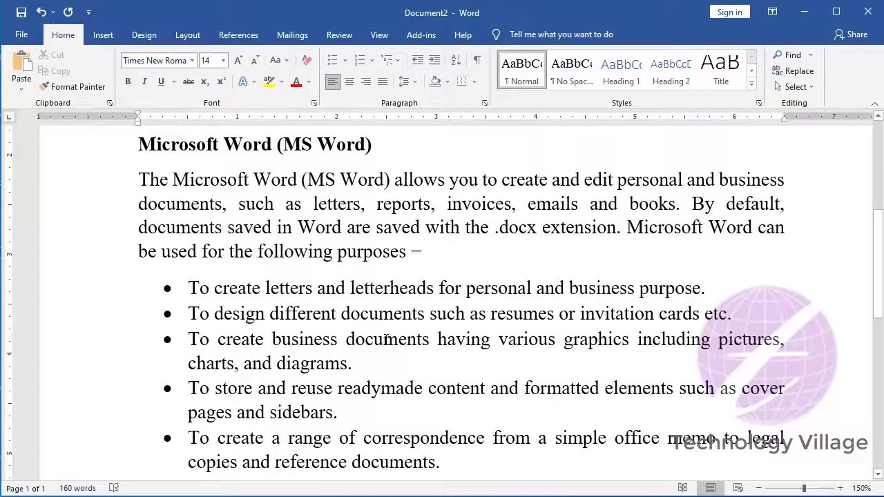
scroll(386, 339, "down", 2)
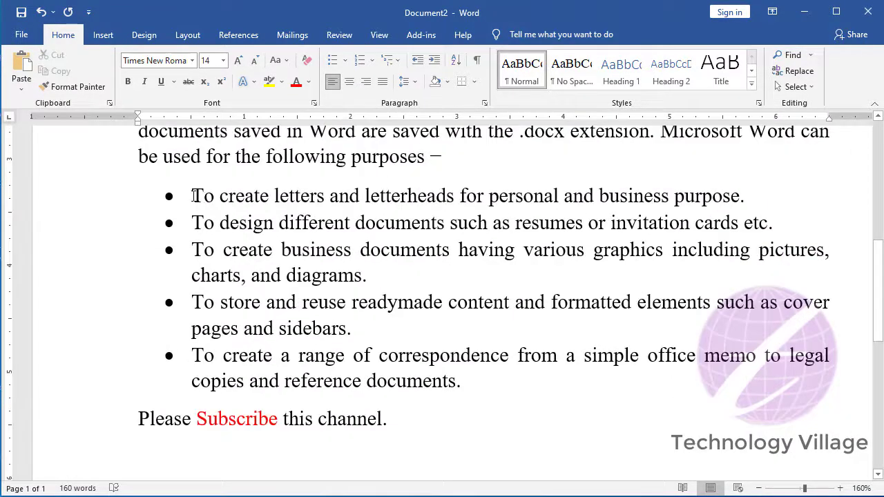
Step: Select the bulleted list, then place the insertion point back inside it
left_click_drag(195, 197, 447, 387)
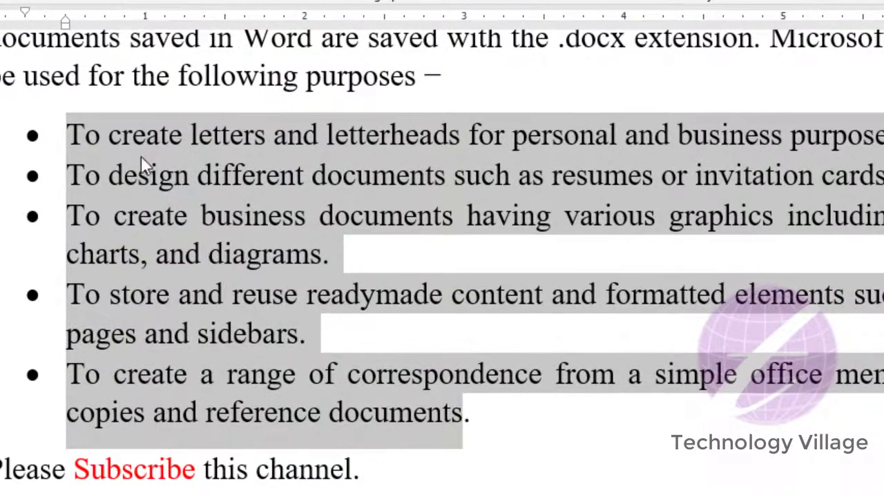
left_click(124, 135)
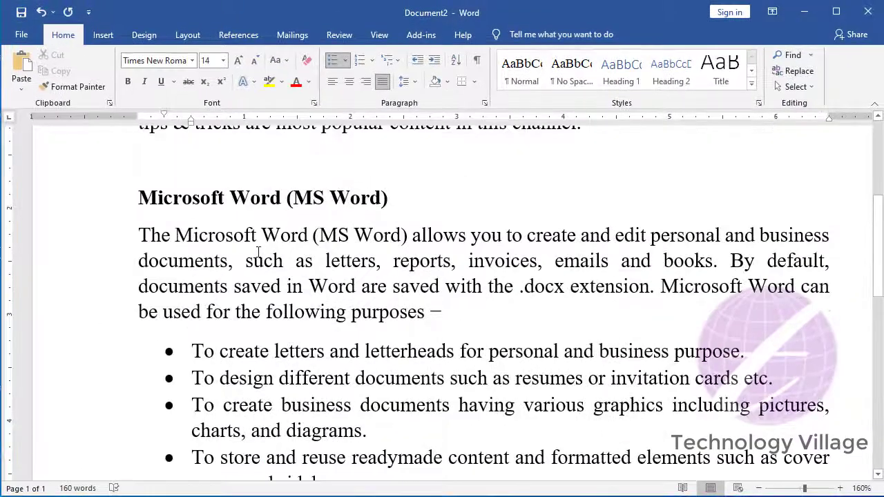
left_click(257, 255)
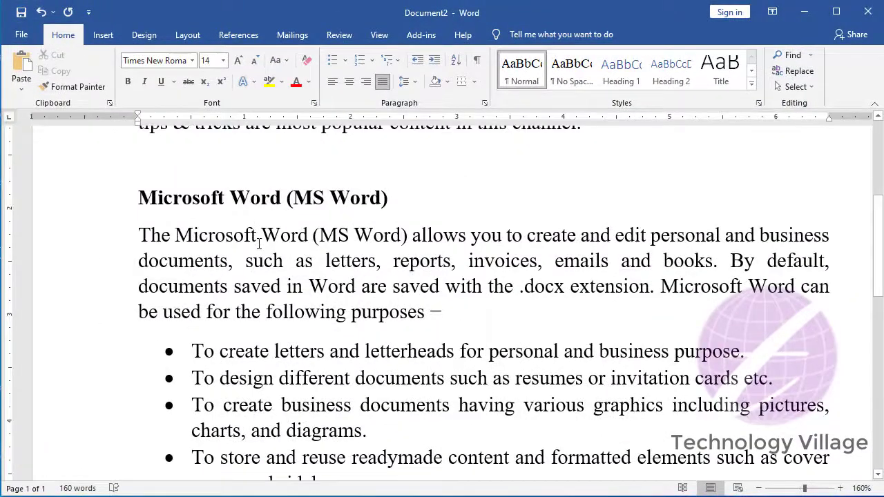
scroll(259, 243, "down", 2)
scroll(235, 228, "down", 1)
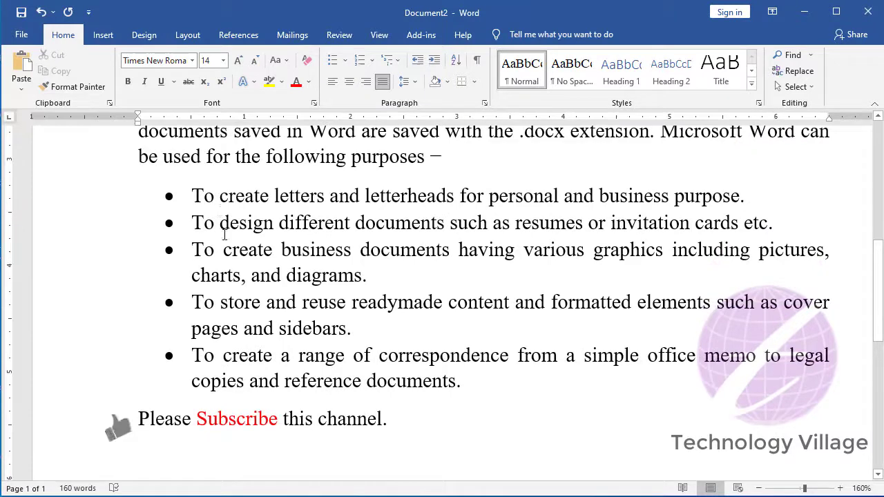
left_click(237, 201)
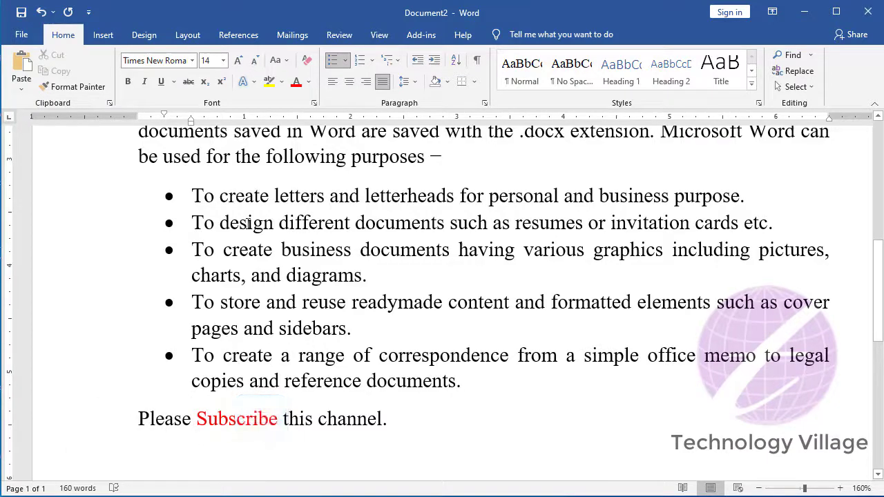
Step: Apply 1.5 line spacing to all five bullet items, then select the third bullet's text
left_click_drag(192, 196, 473, 385)
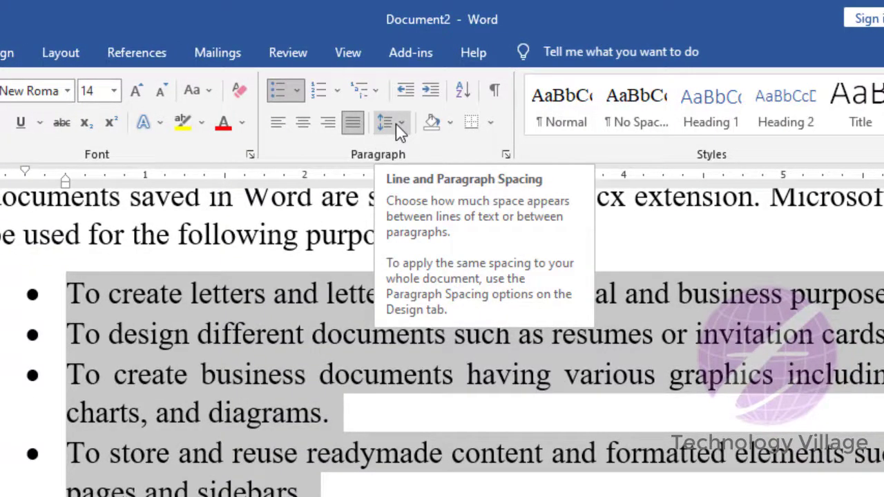
left_click(401, 124)
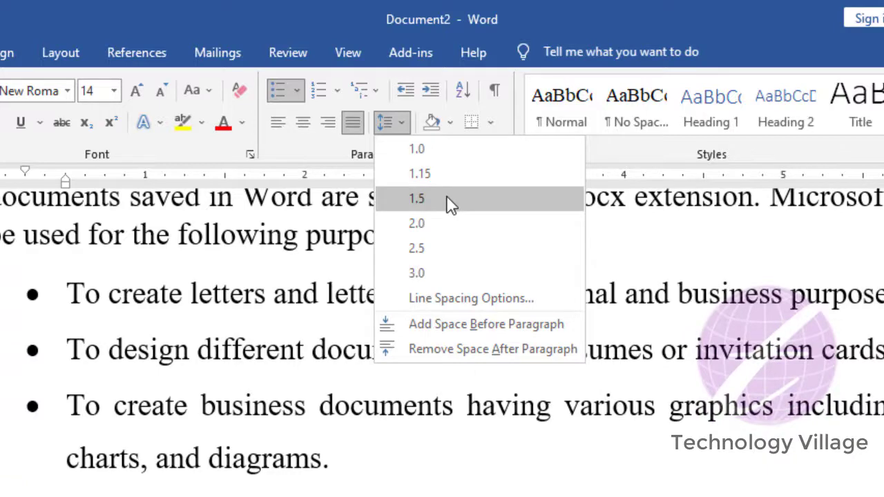
left_click(447, 199)
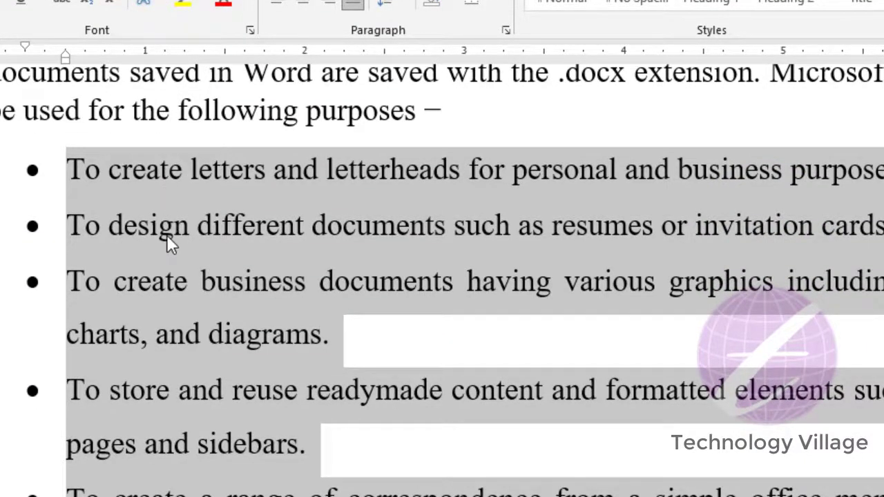
left_click(141, 334)
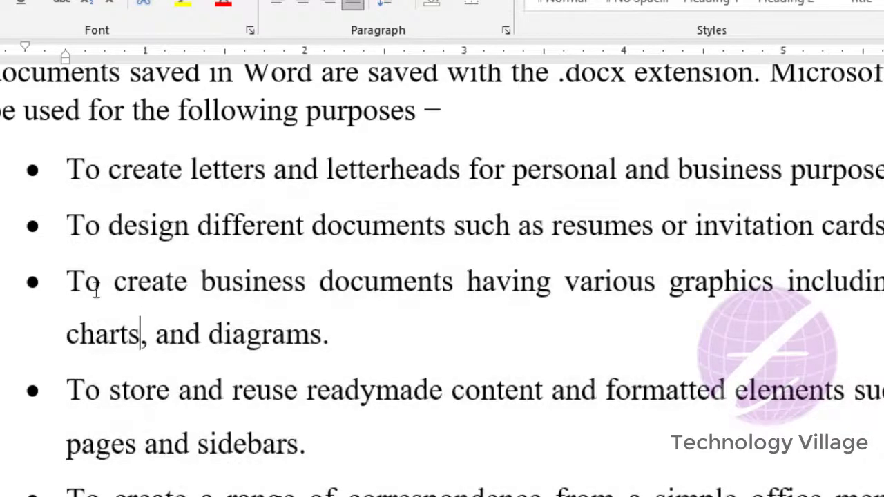
left_click_drag(69, 282, 333, 335)
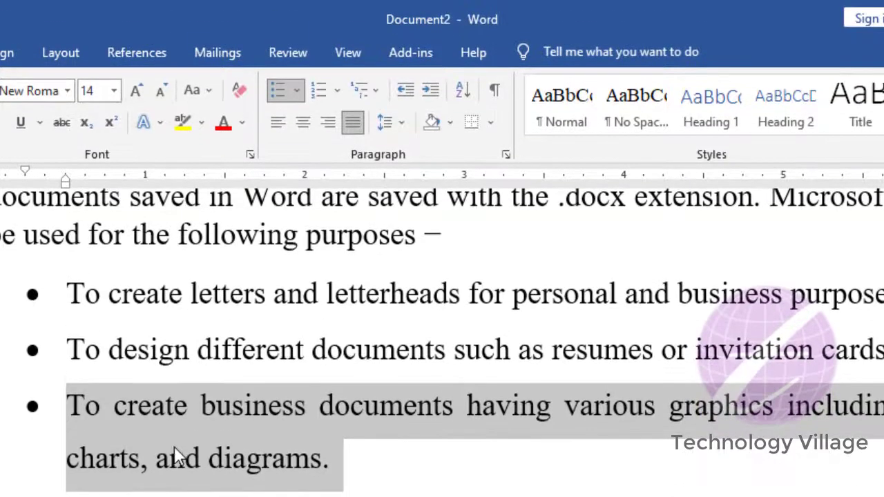
Step: Select from the first bullet to the document end and set its line spacing to 1.15
key("Up")
key("Up")
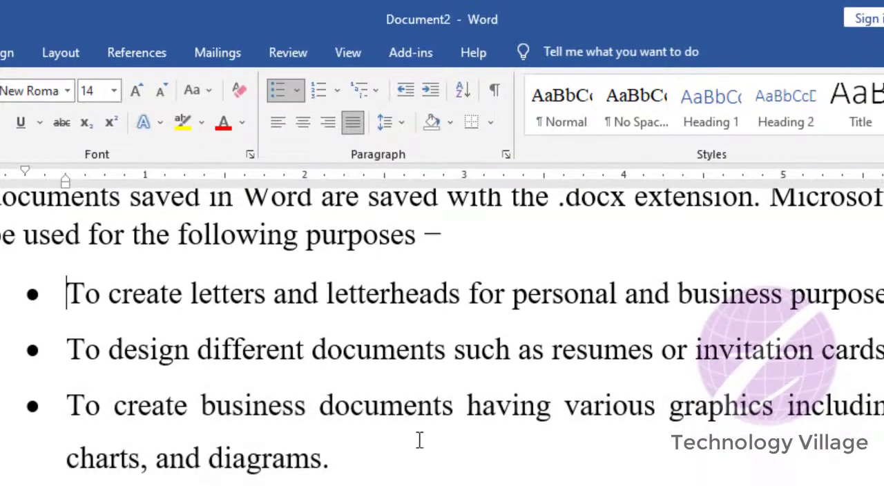
scroll(445, 448, "down", 1)
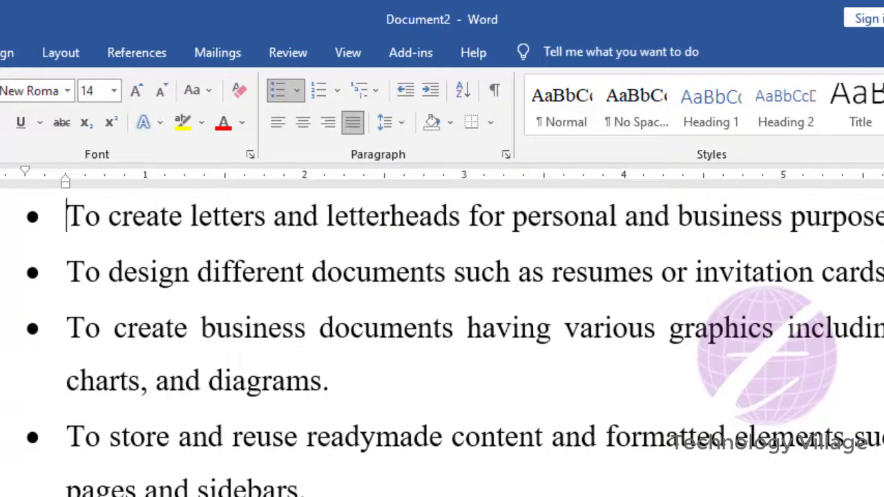
key("ctrl+shift+End")
scroll(349, 166, "up", 1)
left_click(380, 122)
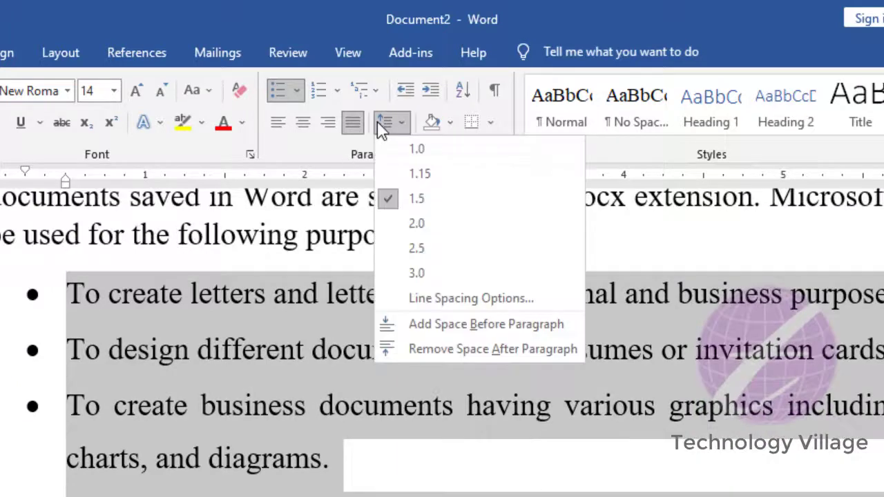
left_click(446, 180)
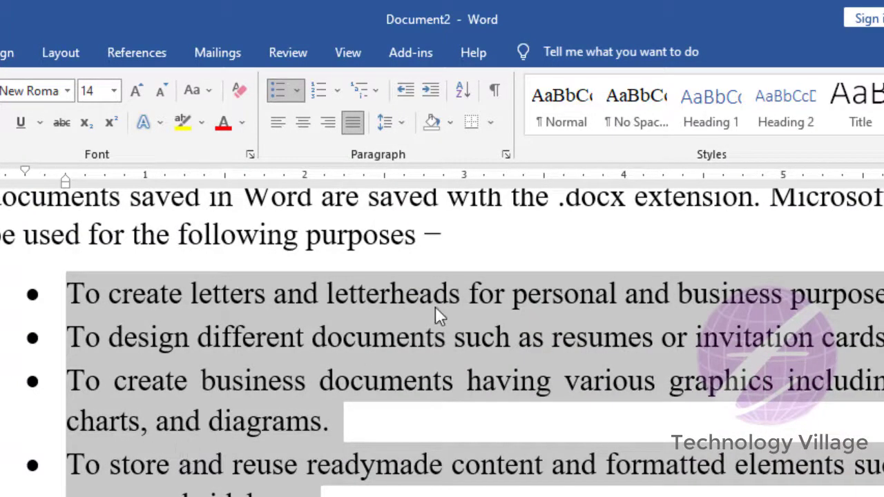
left_click(396, 119)
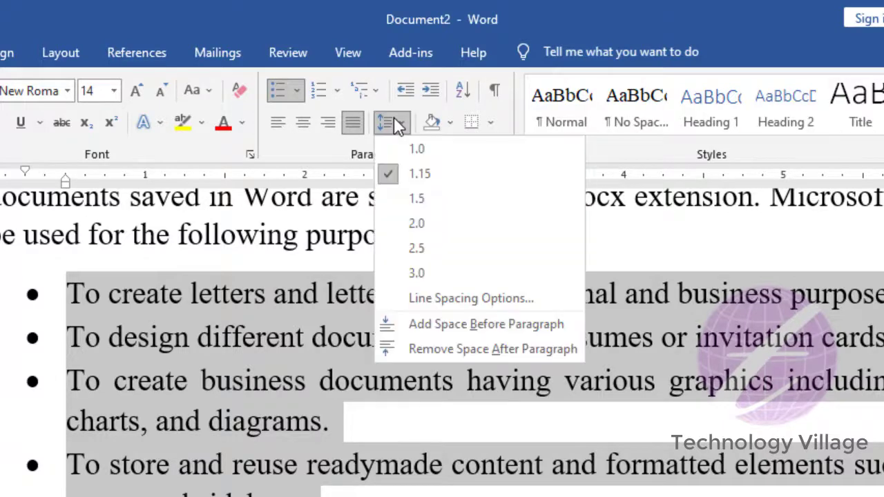
Step: Allow space between same-style paragraphs and set Before and After spacing to 3 pt
left_click(456, 300)
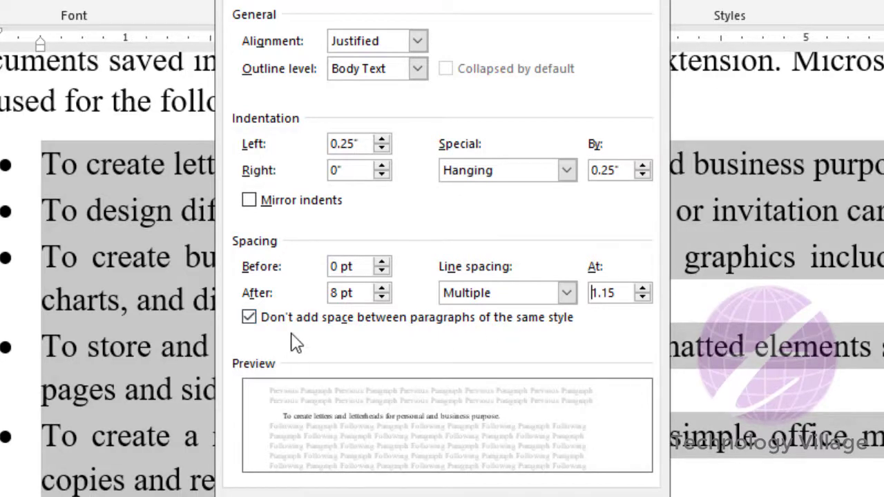
left_click(251, 322)
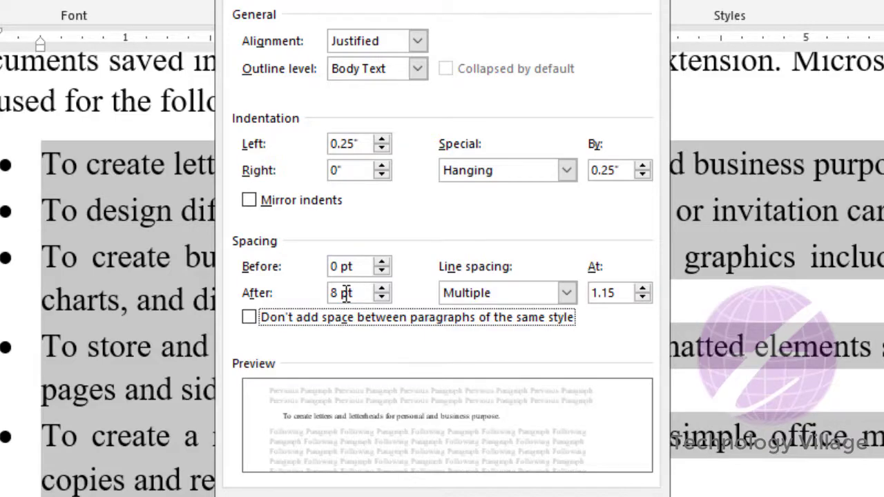
left_click_drag(340, 267, 291, 265)
type("3")
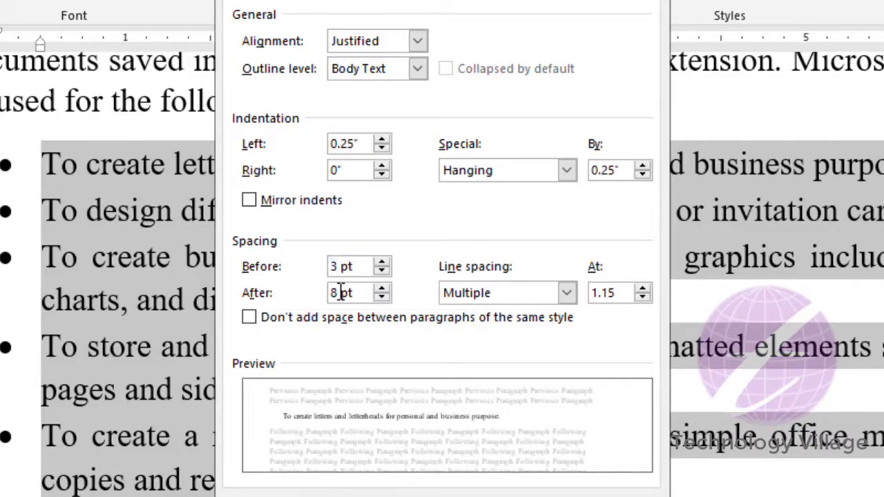
left_click_drag(339, 292, 272, 302)
type("3")
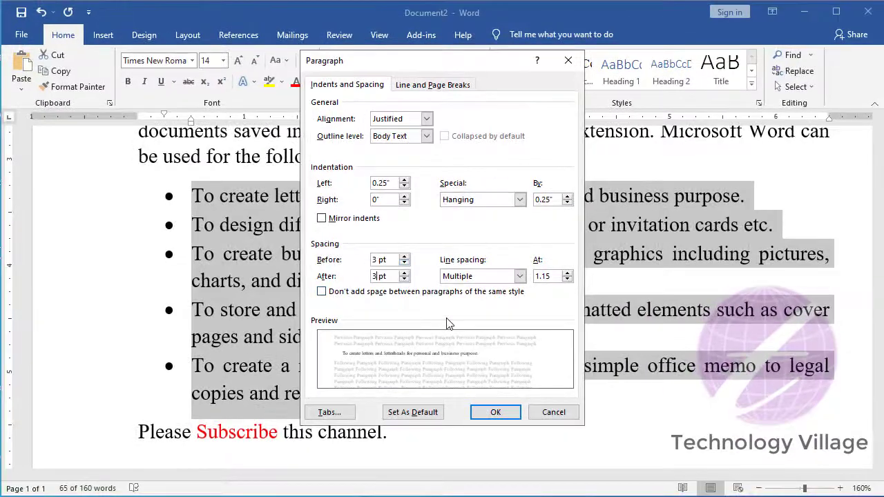
left_click(496, 413)
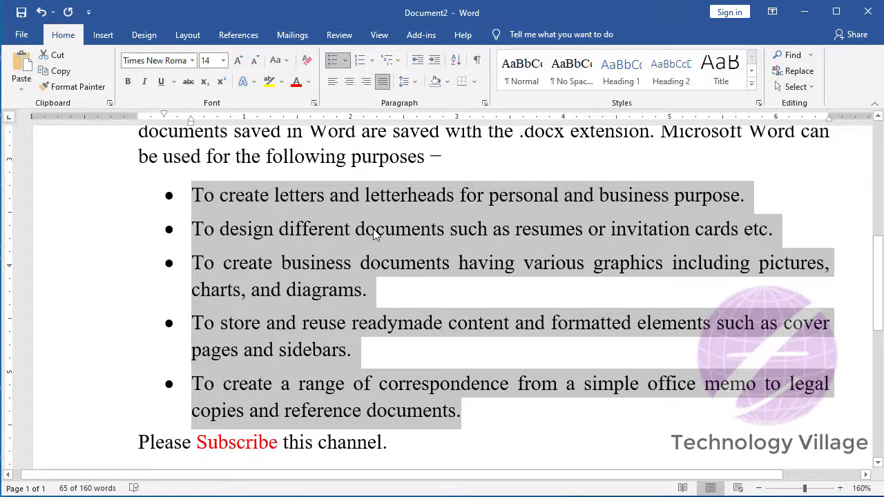
Step: Change the bulleted paragraphs' Before and After spacing to 5 pt in the Paragraph dialog
left_click(408, 81)
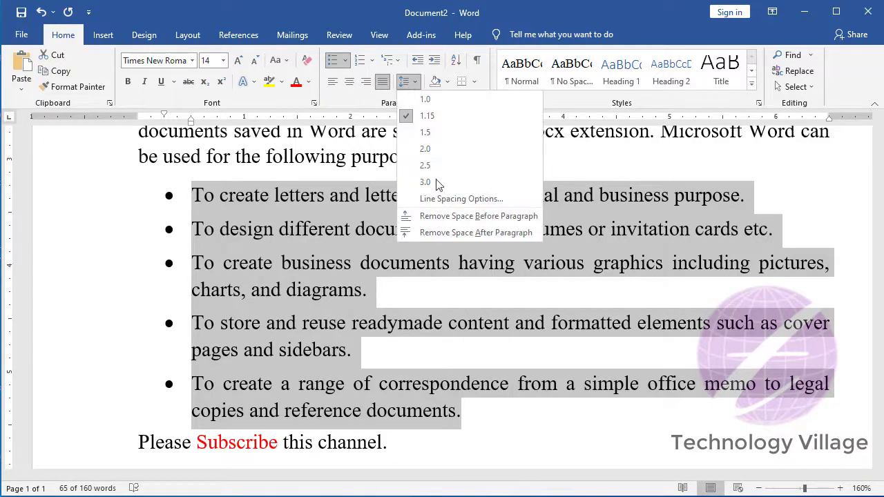
left_click(455, 199)
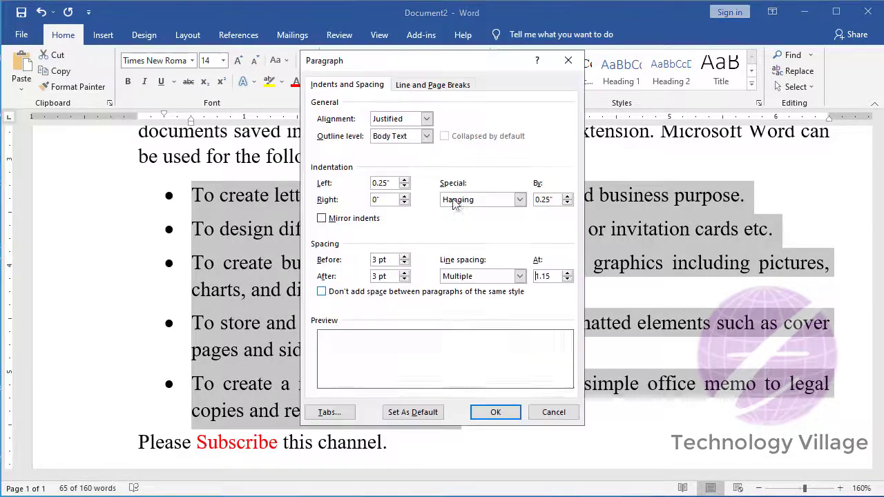
left_click(379, 260)
type("5")
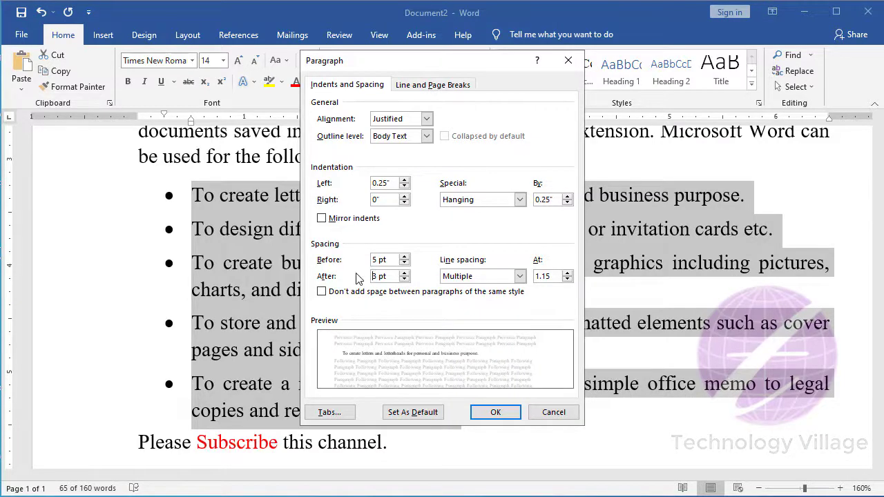
type("5")
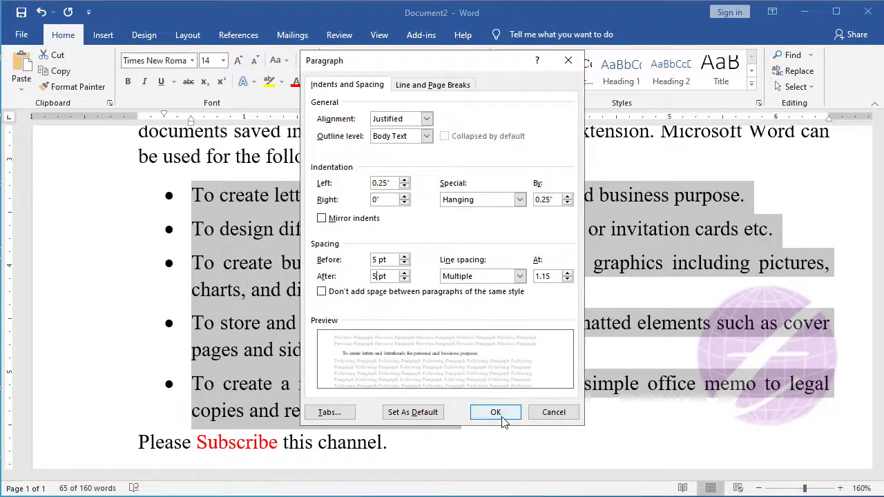
left_click(496, 414)
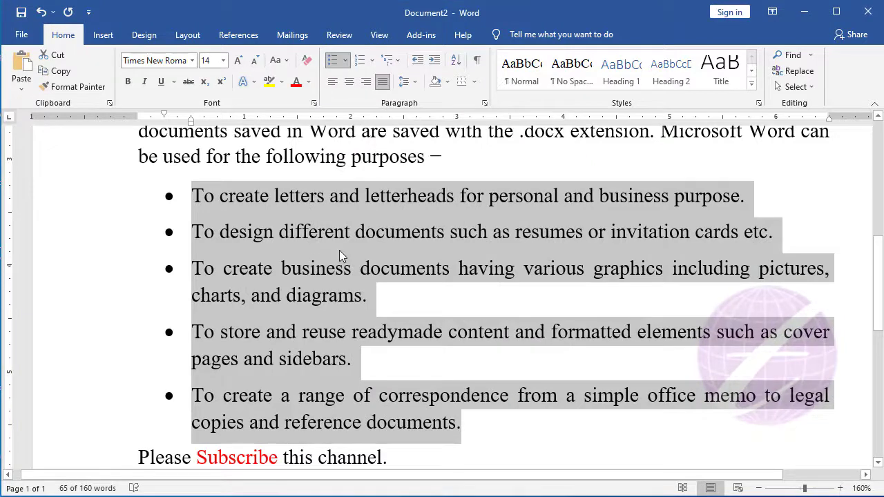